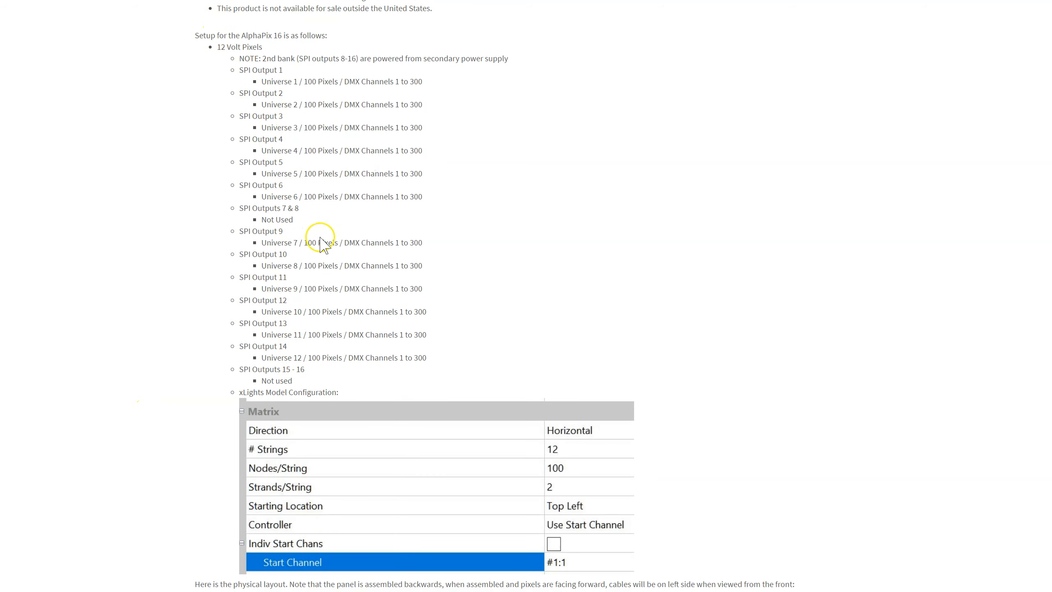
Step: Examine the AlphaPix 16 SPI output assignments and matrix layout drawing, and the controller's IP address and Port 1 output table
scroll(317, 171, down, 3)
scroll(311, 286, down, 1)
scroll(314, 290, down, 3)
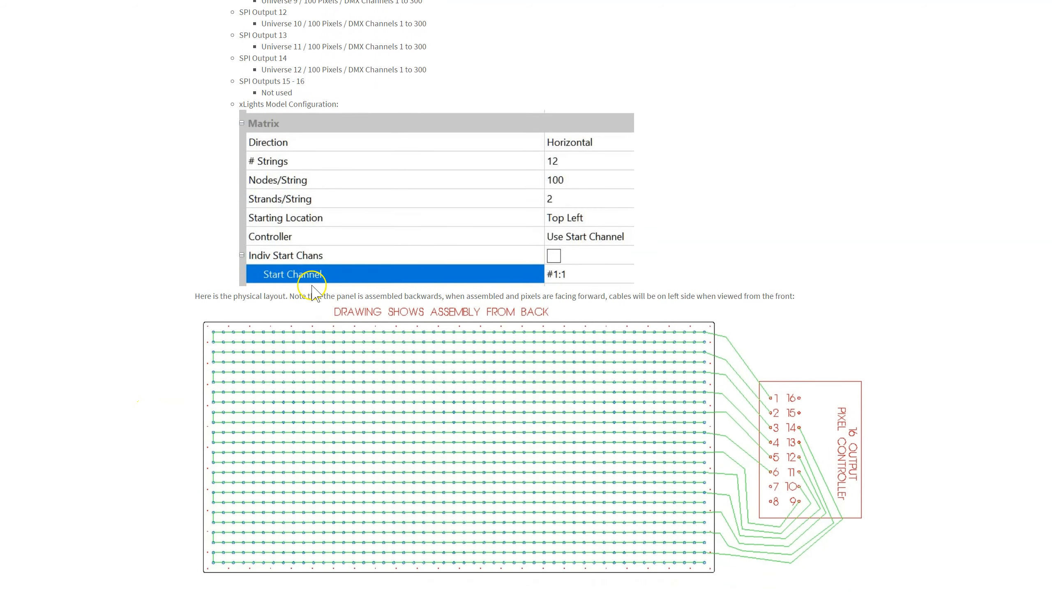
click(340, 259)
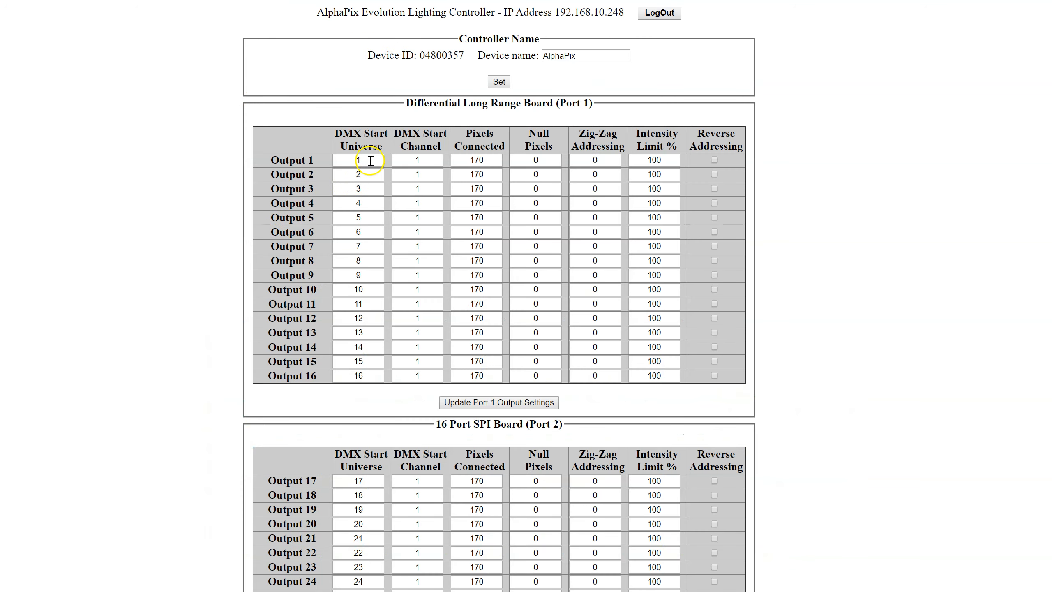
drag(397, 97, 618, 111)
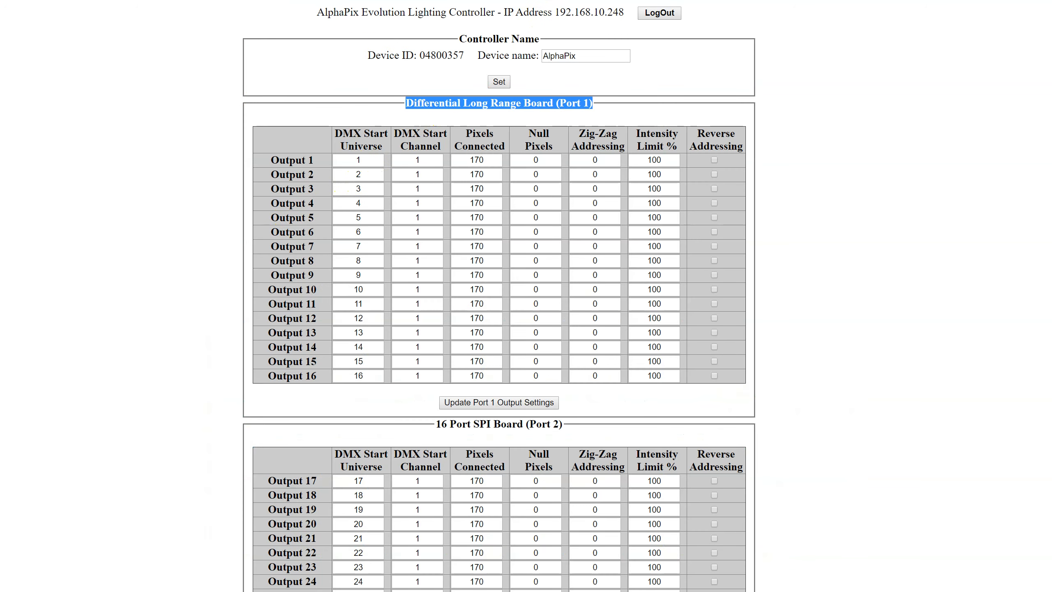
drag(572, 12, 646, 12)
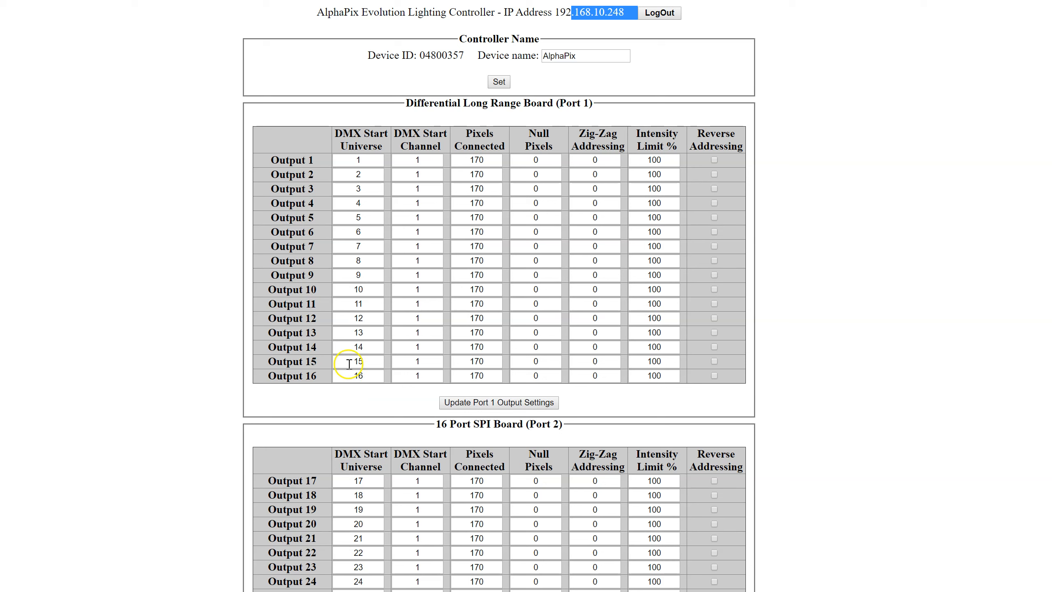
drag(313, 159, 273, 163)
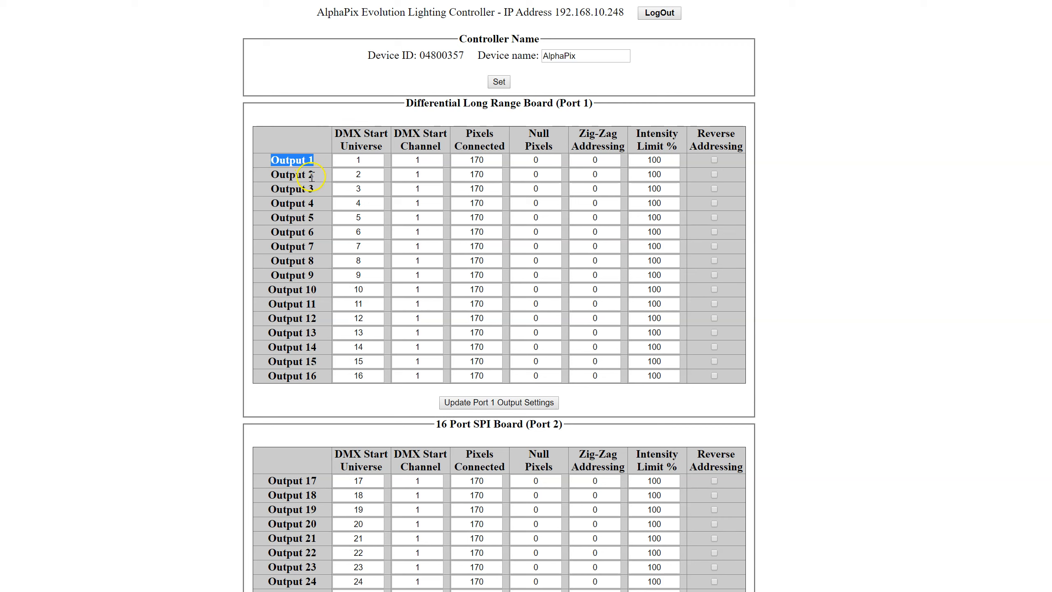
drag(311, 177, 273, 178)
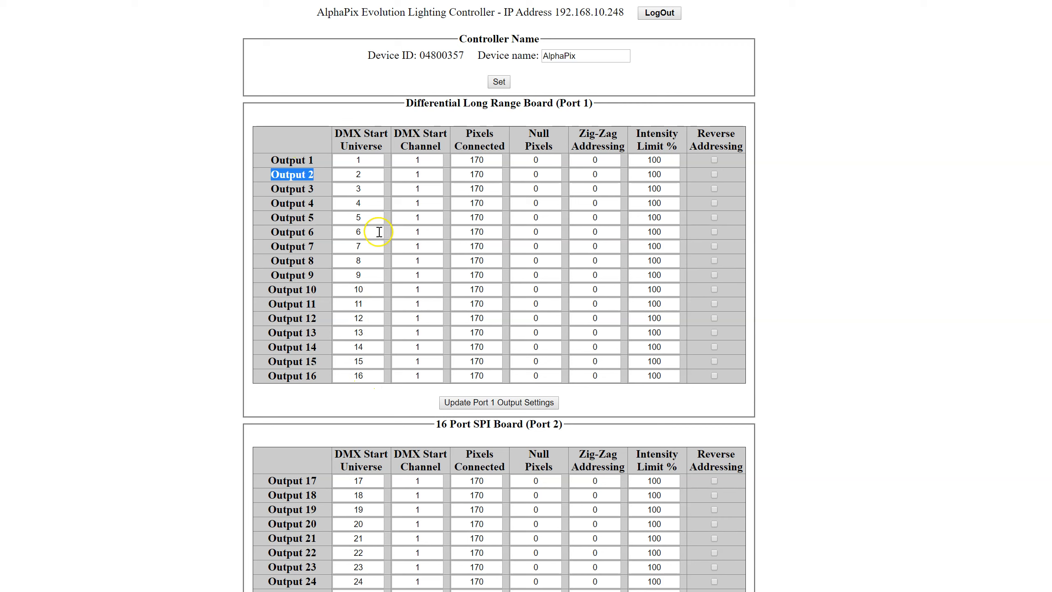
Step: Set the DMX start universe of the unused Outputs 7 and 8 on the Port 1 board to 1
double_click(359, 246)
text(1)
double_click(358, 260)
text(1)
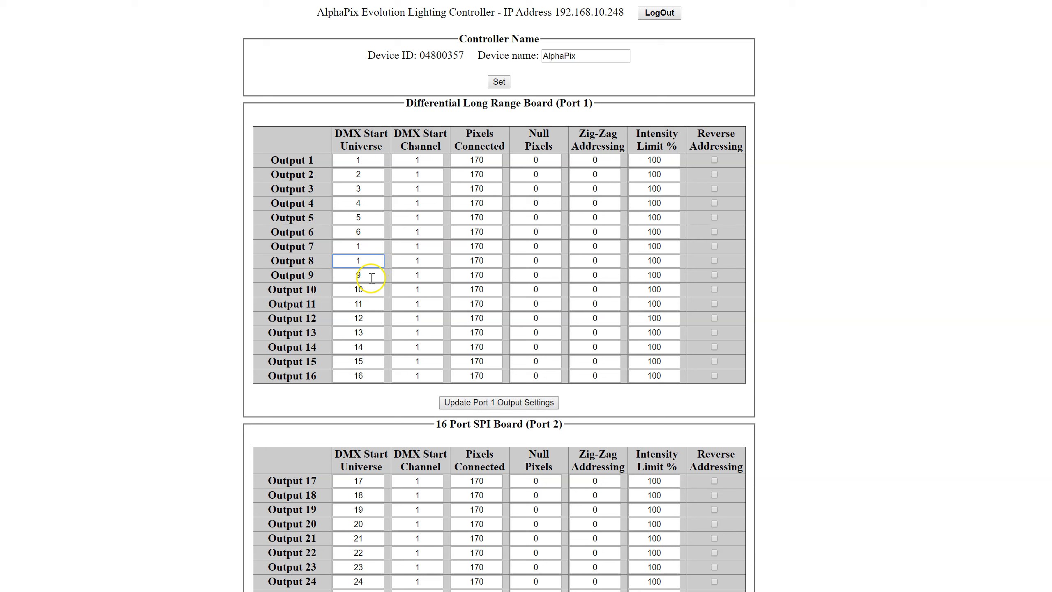
Step: Set the DMX start universes of Outputs 9, 10, 11 and 12 to 7, 8, 9 and 10 respectively
click(372, 275)
text(7)
double_click(360, 290)
text(8)
drag(369, 307, 309, 303)
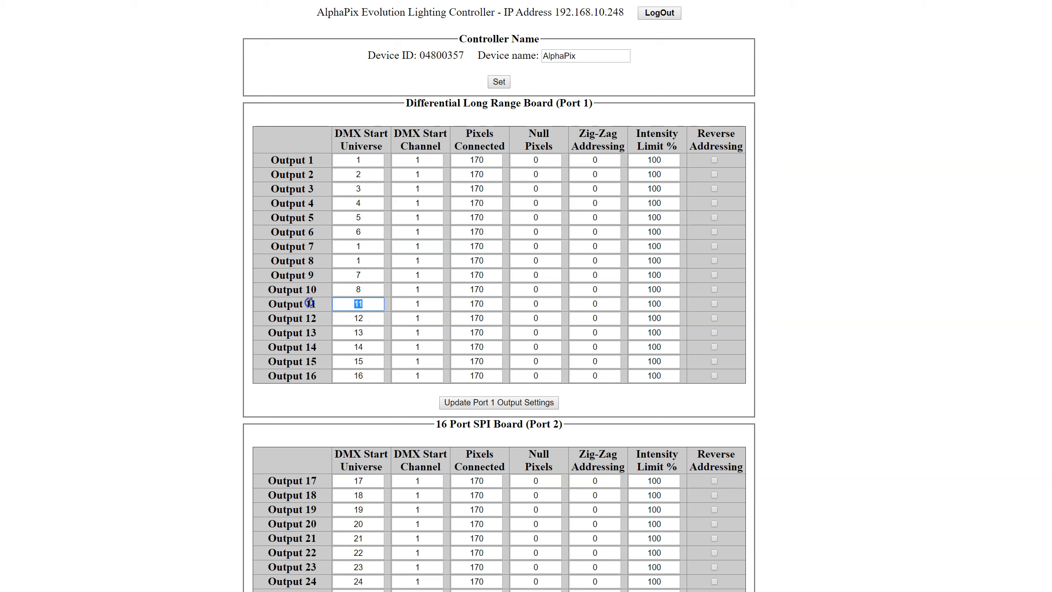
drag(382, 324, 304, 319)
text(10)
Step: Set the DMX start universes of Outputs 13 and 14 to 11 and 12 and Outputs 15 and 16 to 1, and update the Port 1 settings
drag(366, 332, 281, 324)
text(11)
drag(385, 348, 298, 343)
text(12)
mouse_move(378, 364)
mouse_down()
mouse_move(350, 378)
mouse_move(364, 376)
mouse_up()
text(11)
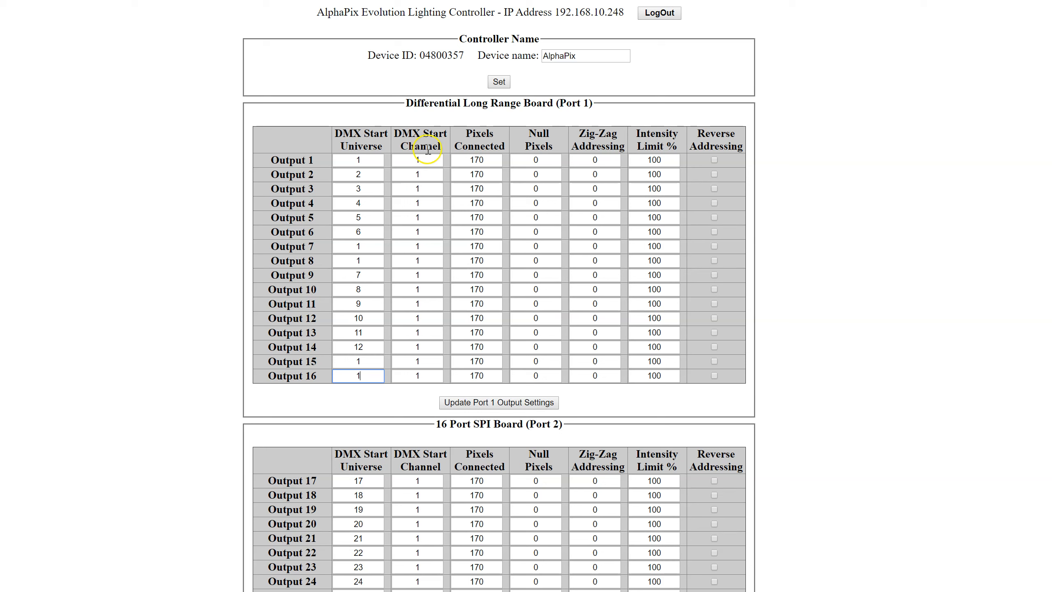
double_click(485, 156)
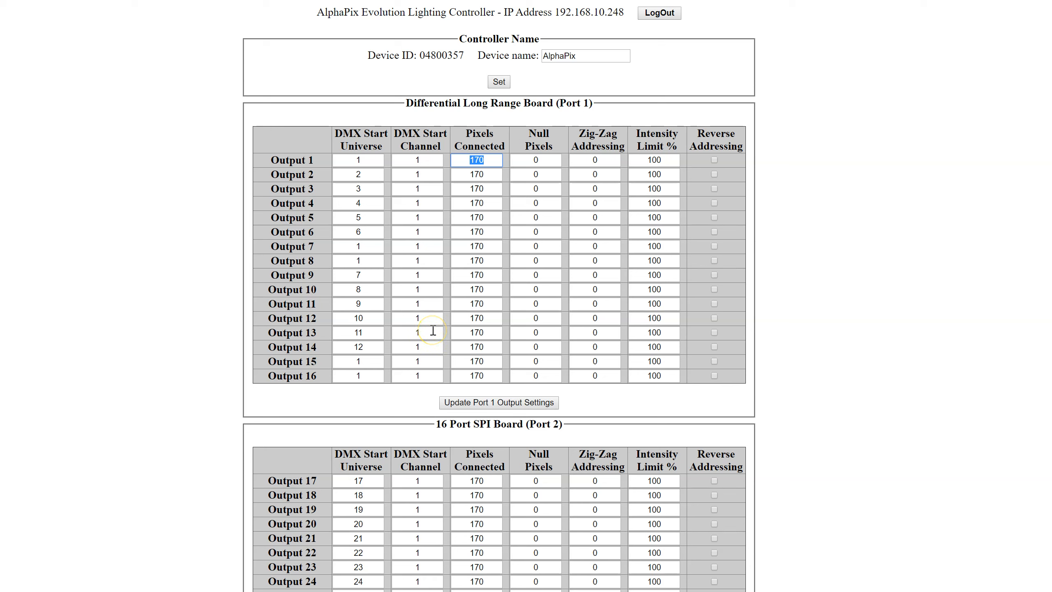
click(459, 400)
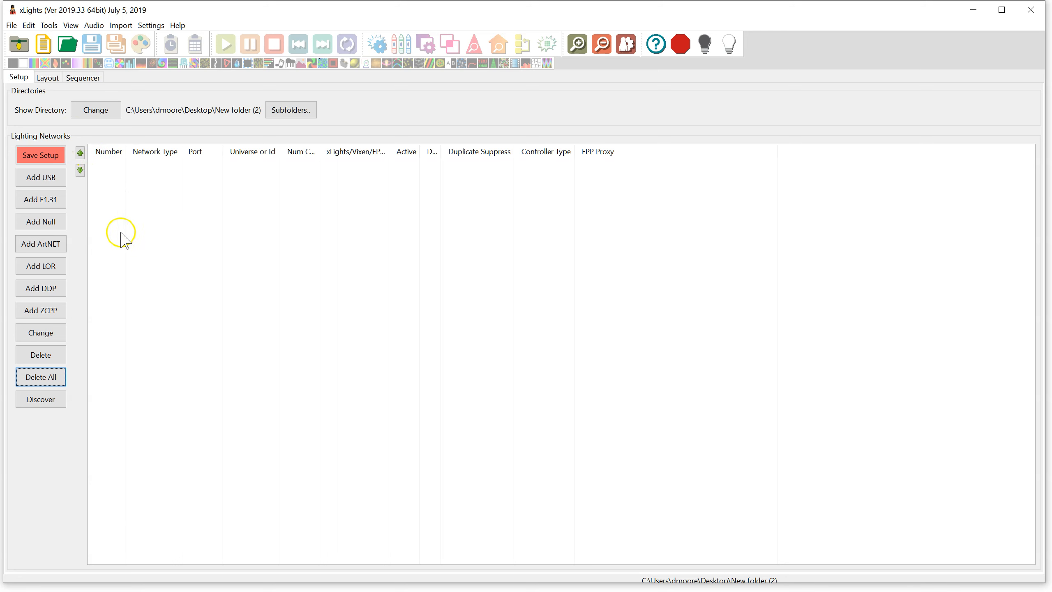
Step: In xLights, set up a new Unicast E1.31 connection to 192.168.0.50 with 12 universes starting at universe 1
click(46, 199)
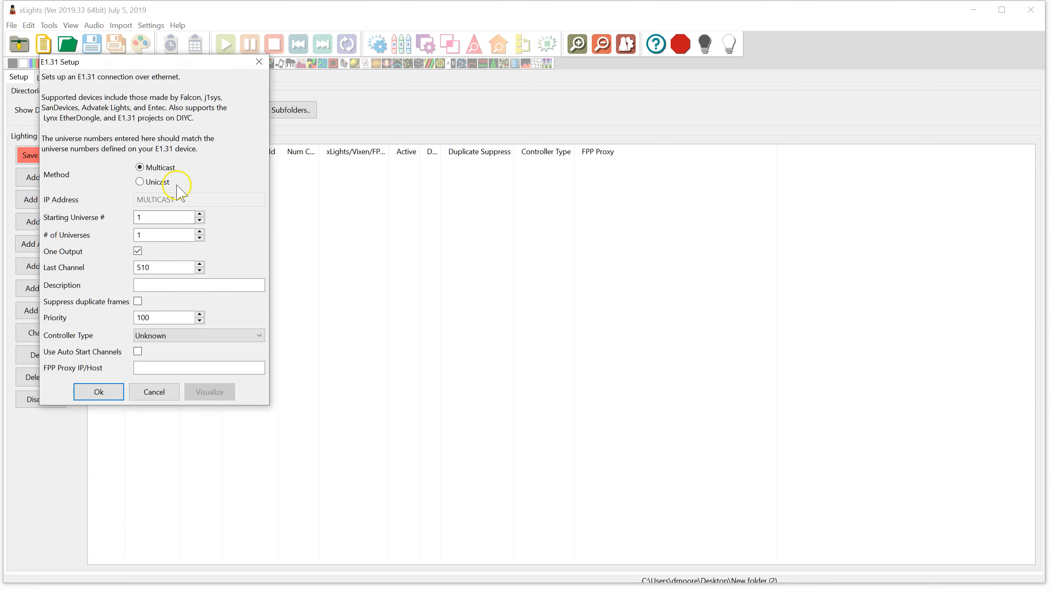
click(163, 183)
click(160, 201)
text(192)
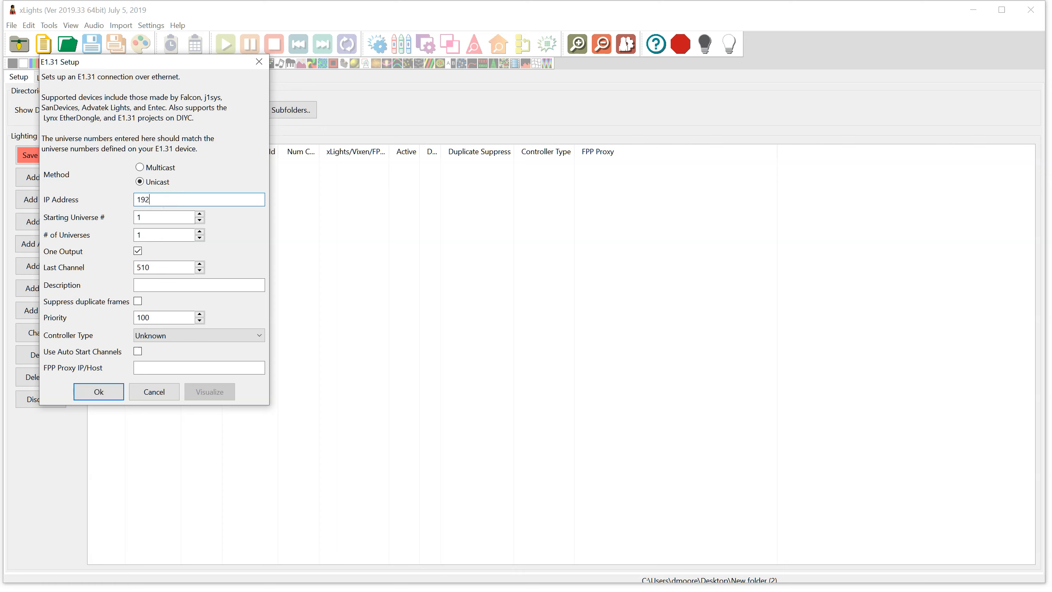
text(.168.0.50)
click(164, 217)
click(164, 236)
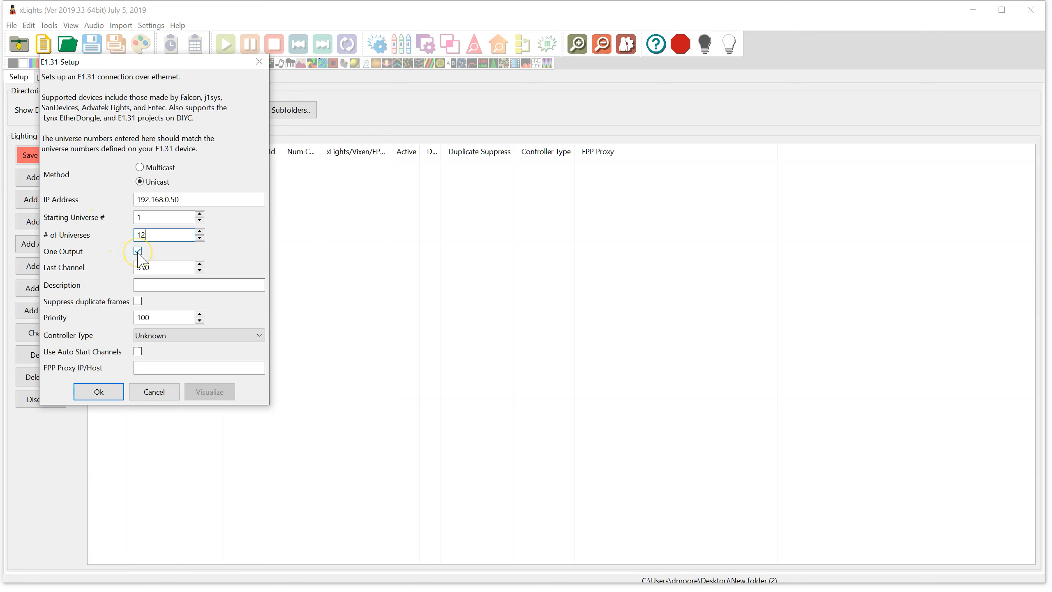
Step: Turn off One Output, set the last channel to 300 and the description to "Matrix 24x50", and add the E1.31 universes
click(138, 253)
double_click(188, 267)
text(300)
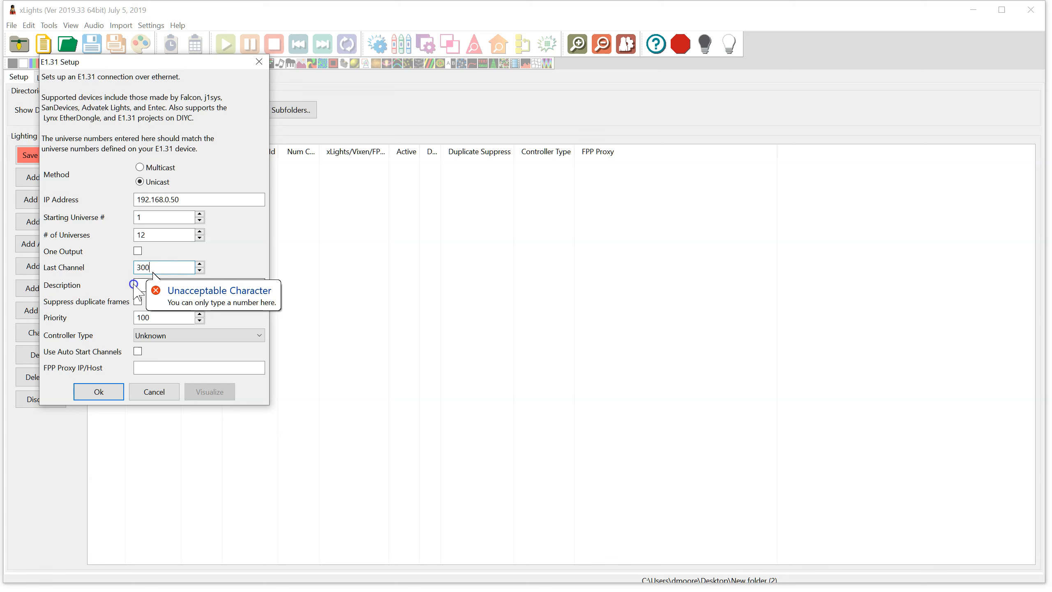
click(156, 286)
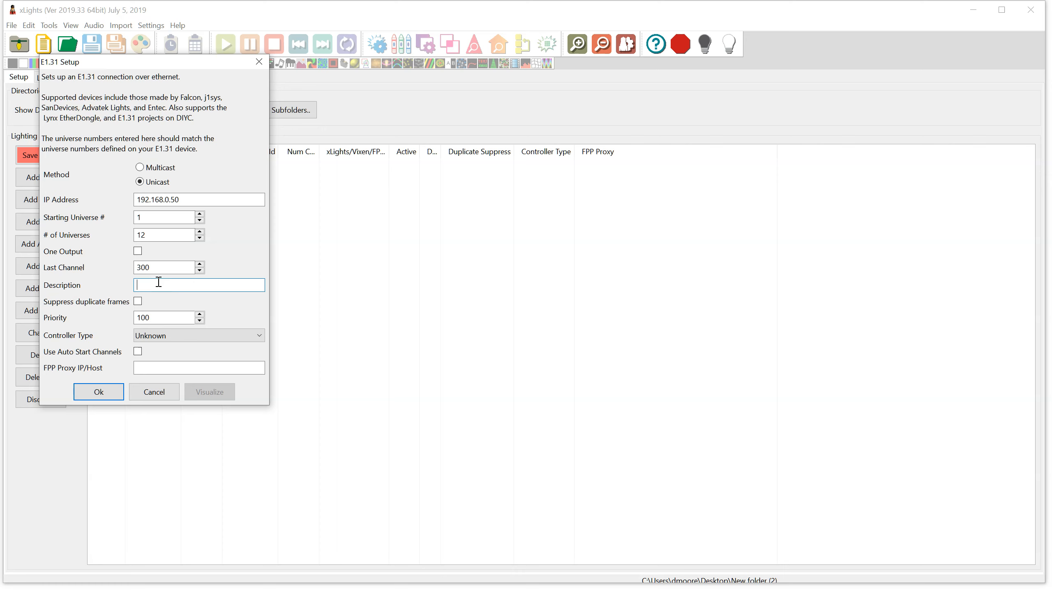
text(Matrix 24x50)
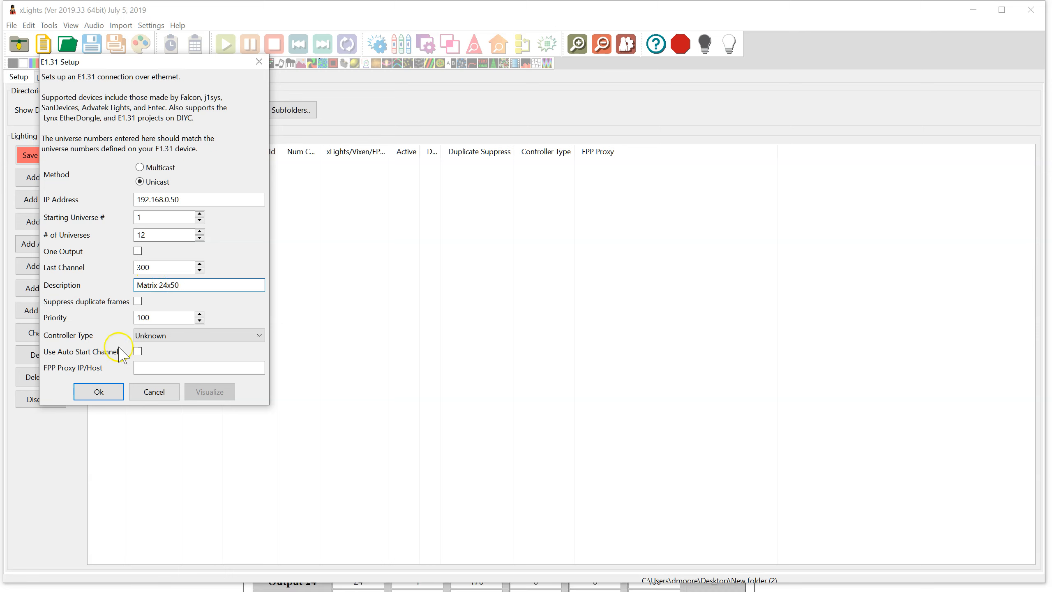
click(99, 392)
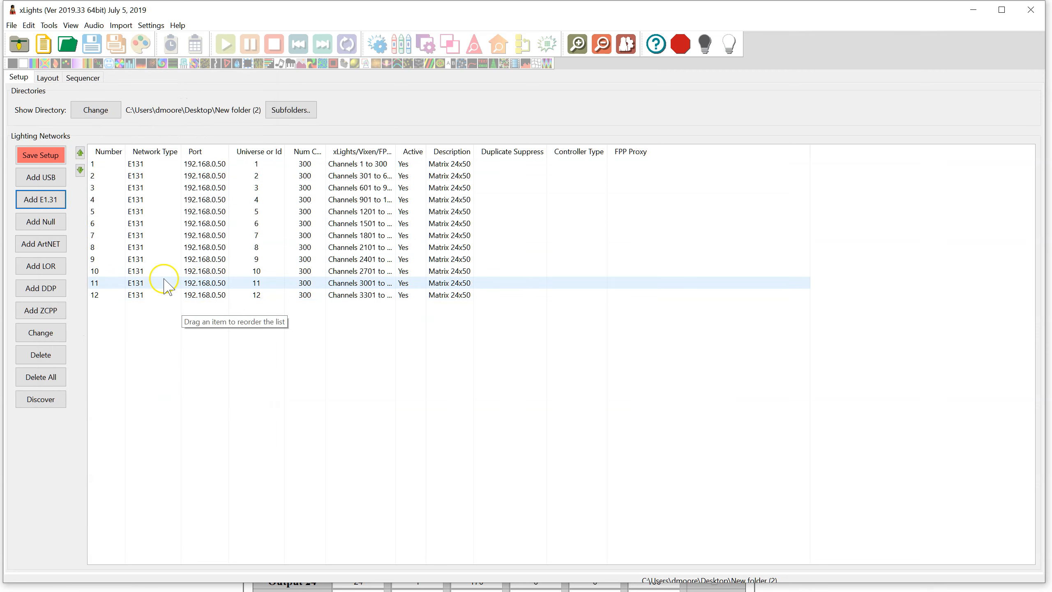
Step: Create a new matrix model across the middle of the layout preview
key(alt+Tab)
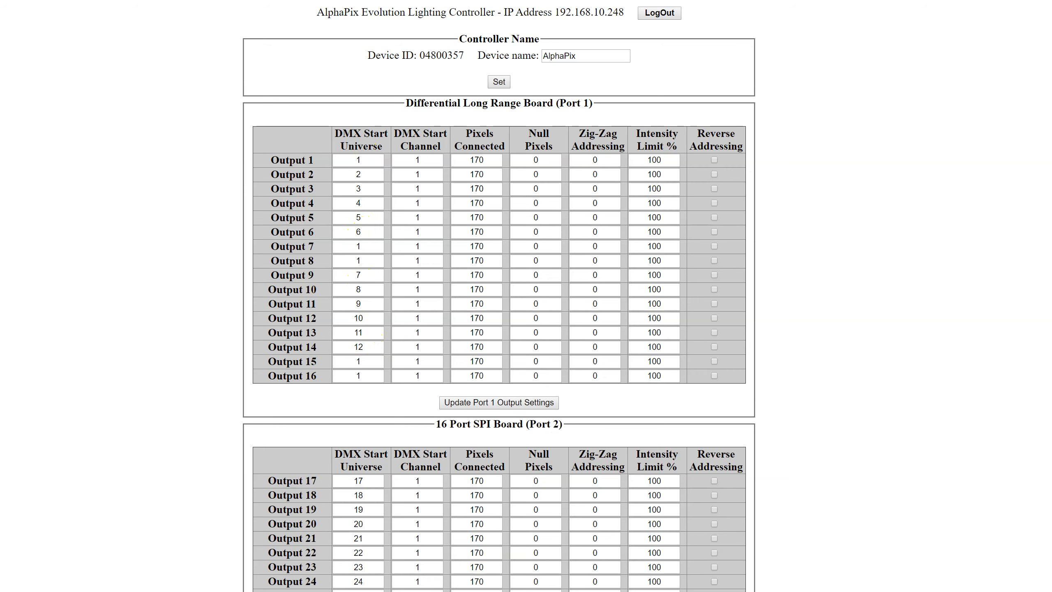
key(alt+Tab)
click(42, 76)
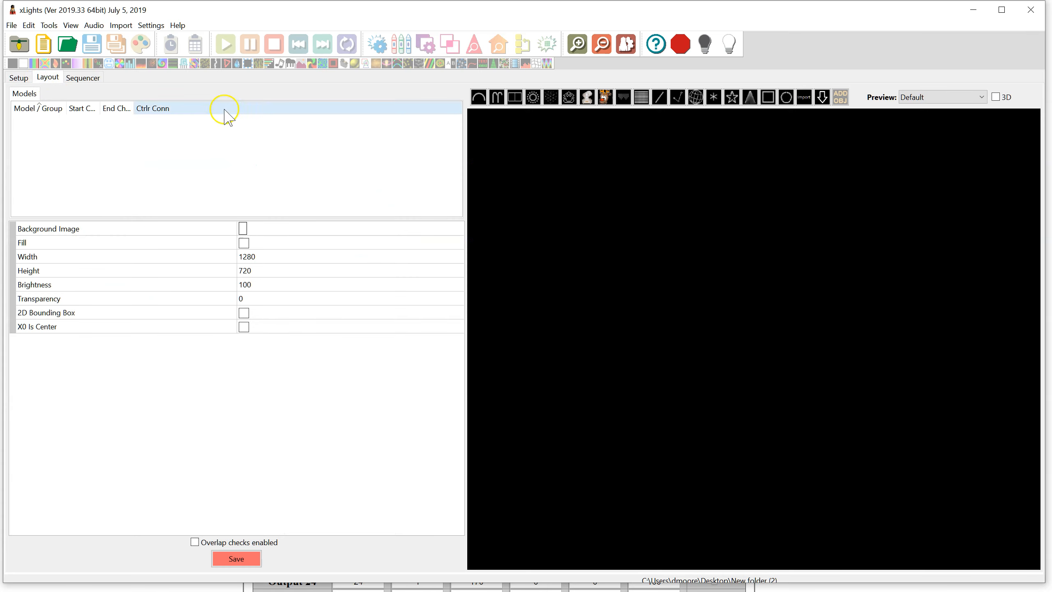
click(641, 97)
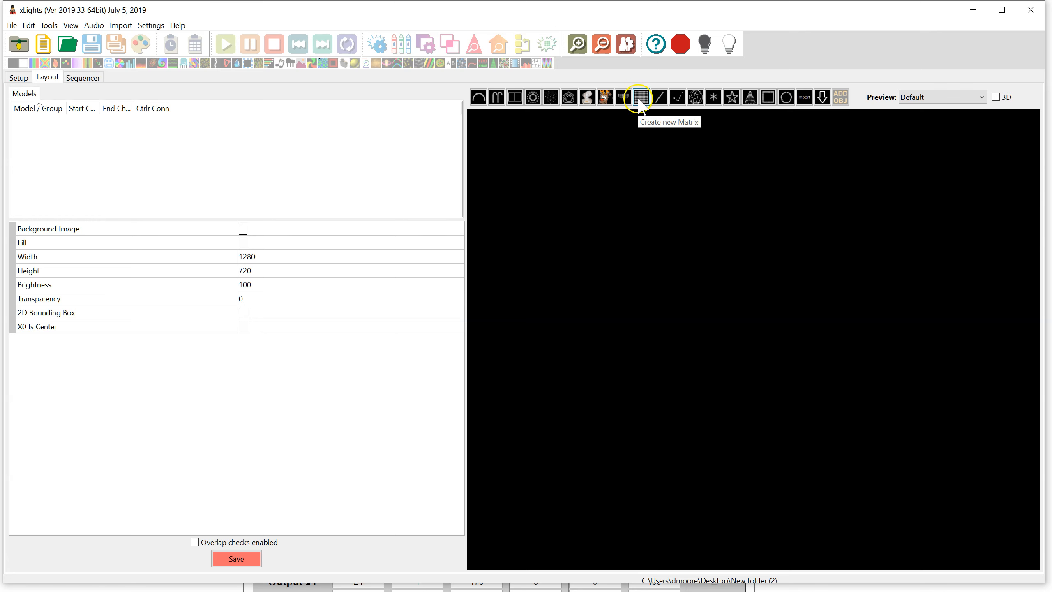
drag(540, 205, 937, 430)
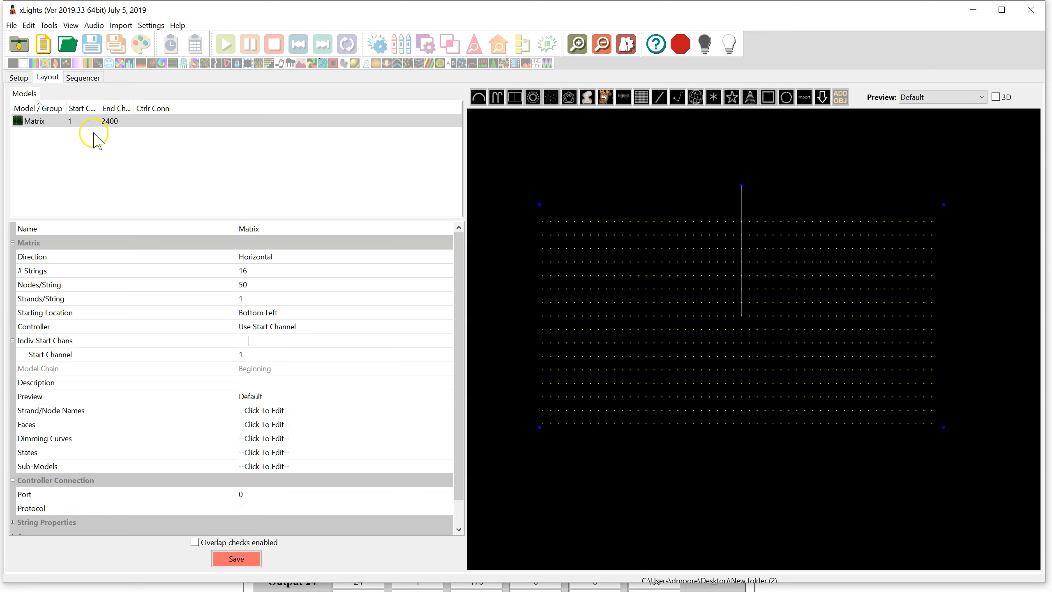
click(121, 189)
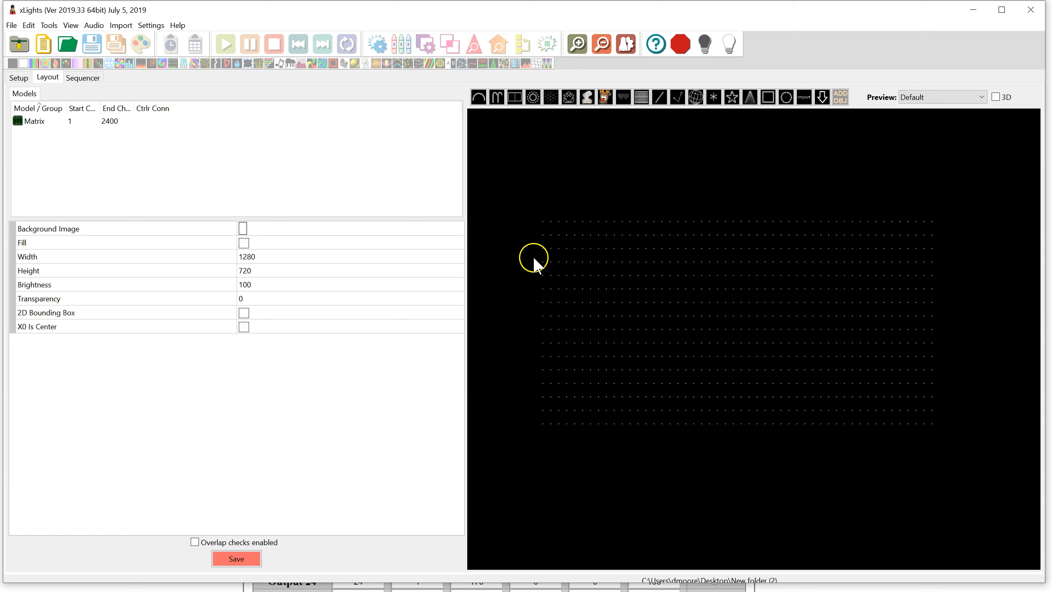
Step: Configure the matrix model with 12 strings, 100 nodes per string and 2 strands per string
click(40, 121)
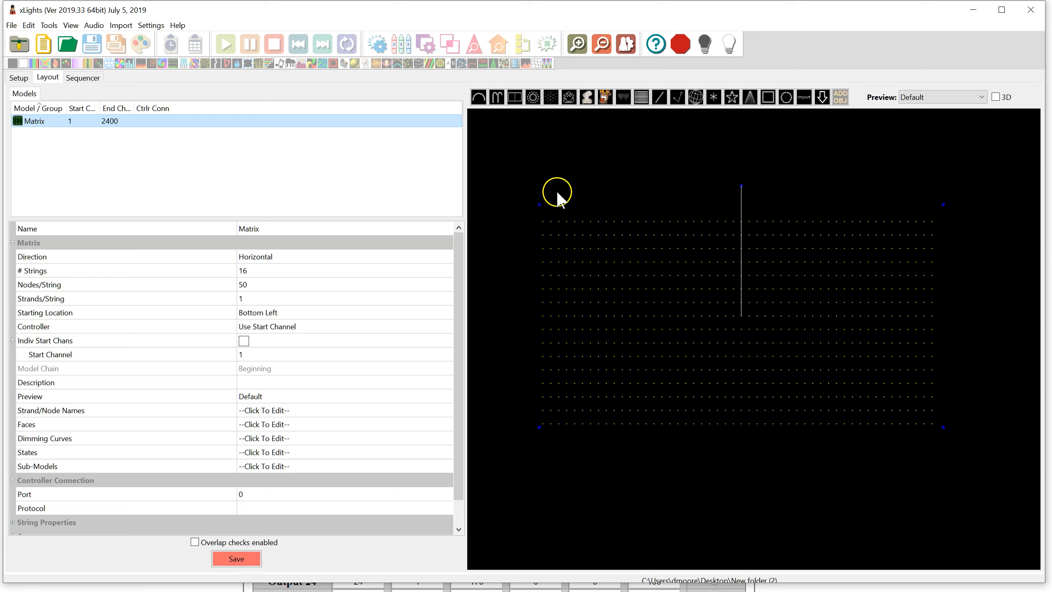
click(268, 271)
text(12)
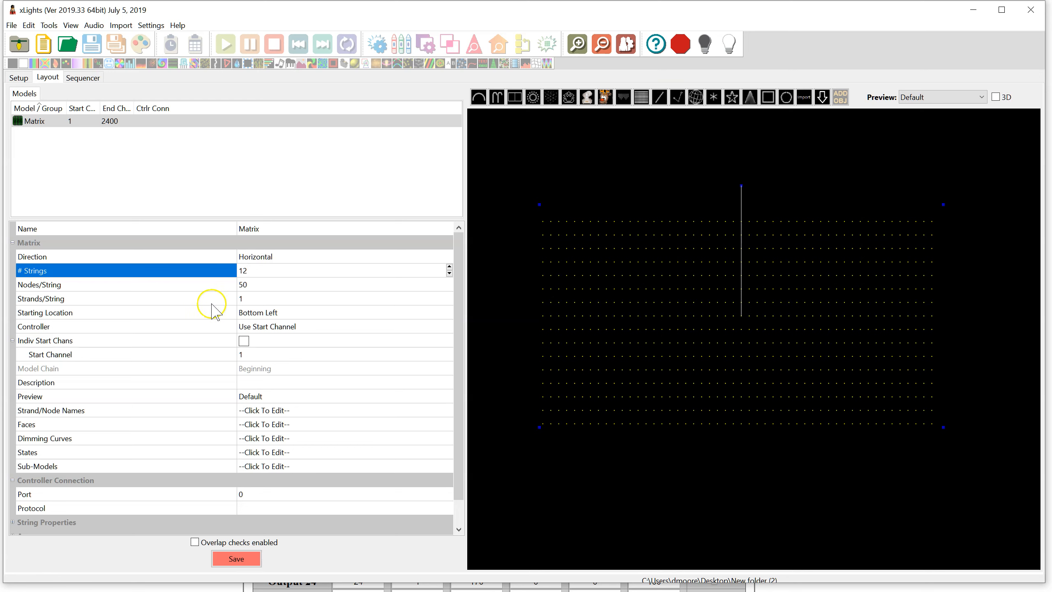
click(270, 284)
text(100)
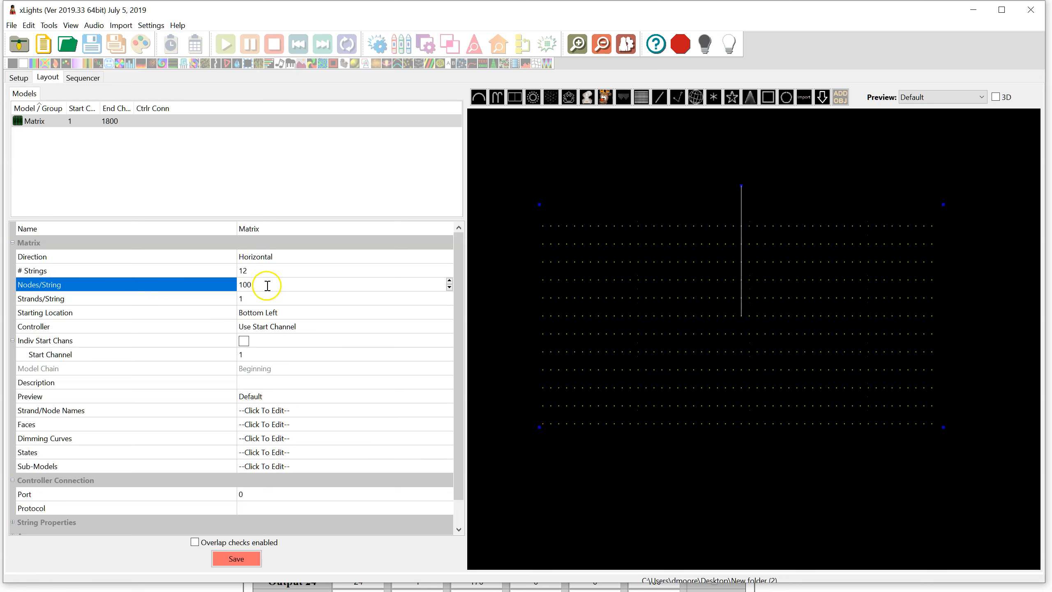
click(256, 300)
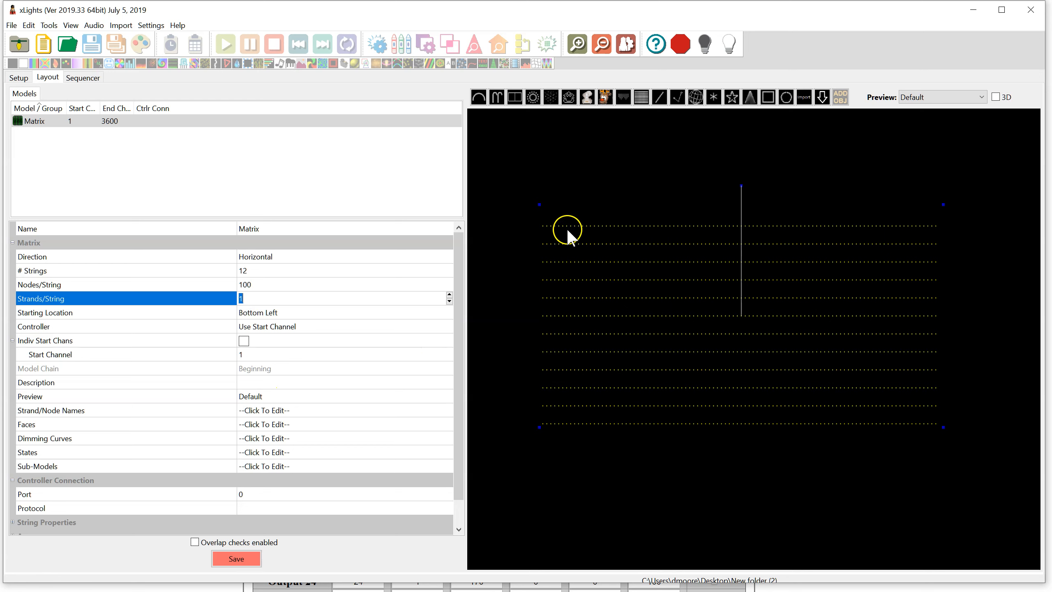
click(542, 231)
text(2)
Step: Check the starting corner in the reference page's model configuration and set the matrix's starting location to Top Left
click(269, 313)
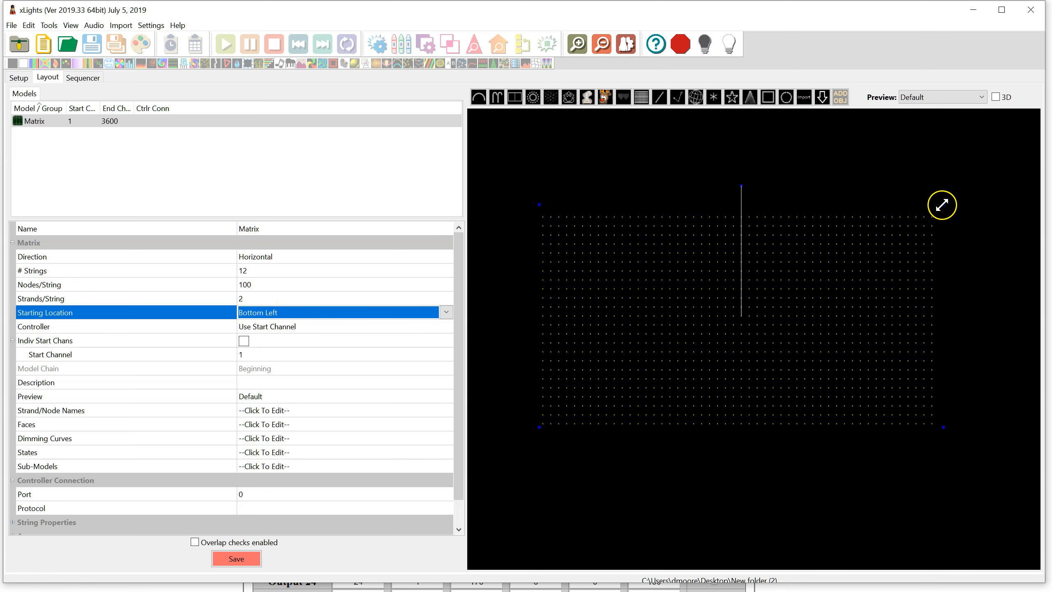
click(297, 310)
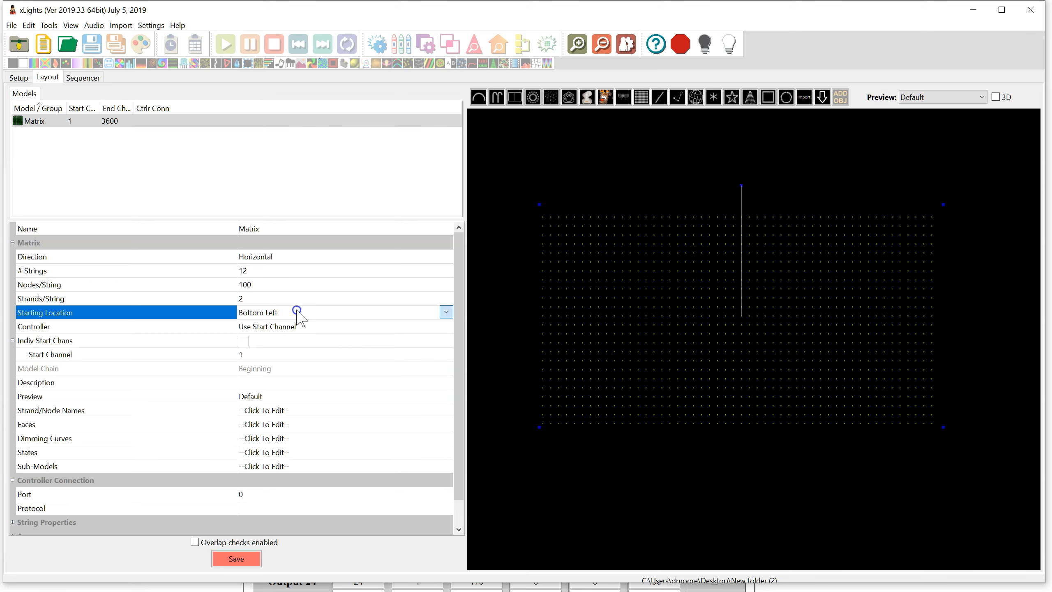
click(297, 312)
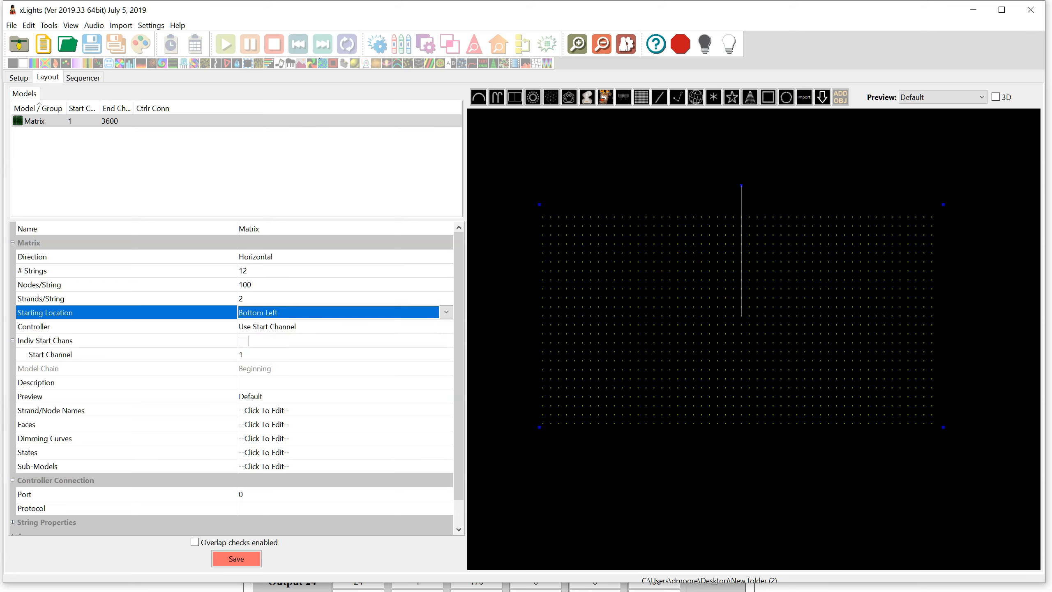
key(alt+Tab)
key(ctrl+Tab)
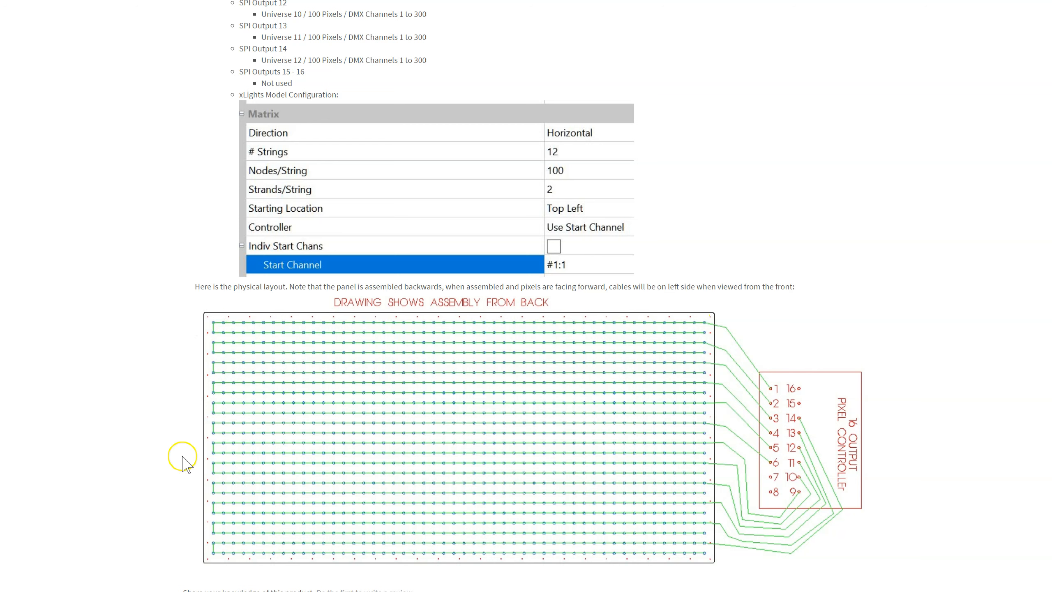
key(alt+Tab)
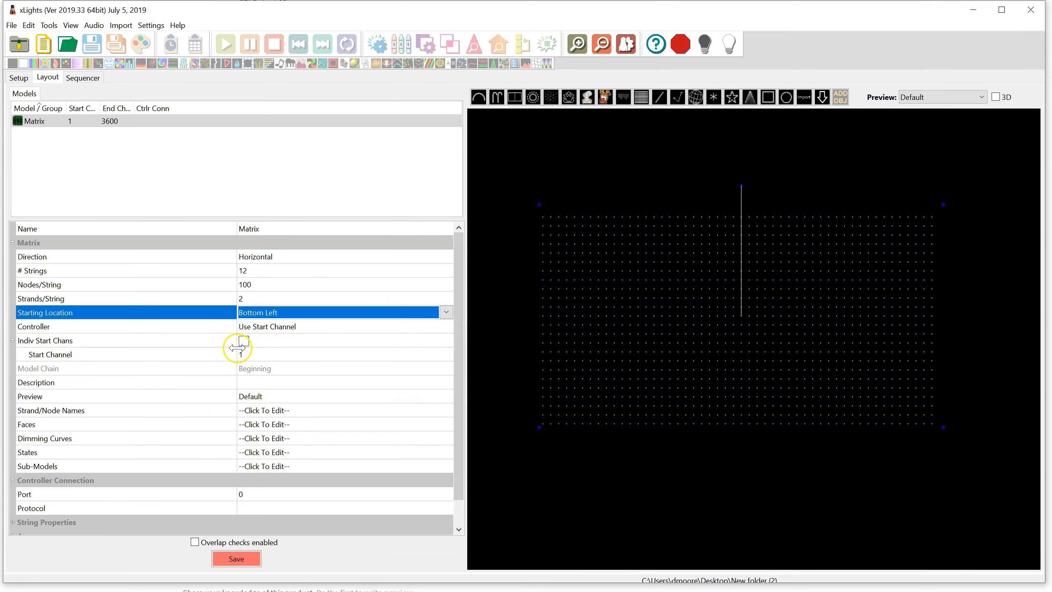
click(275, 313)
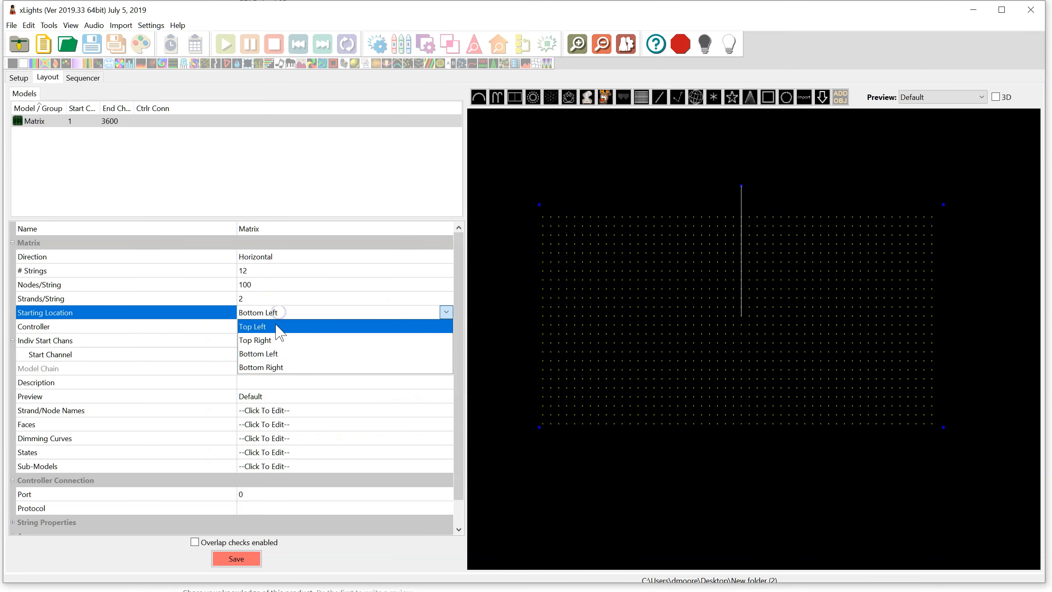
click(271, 327)
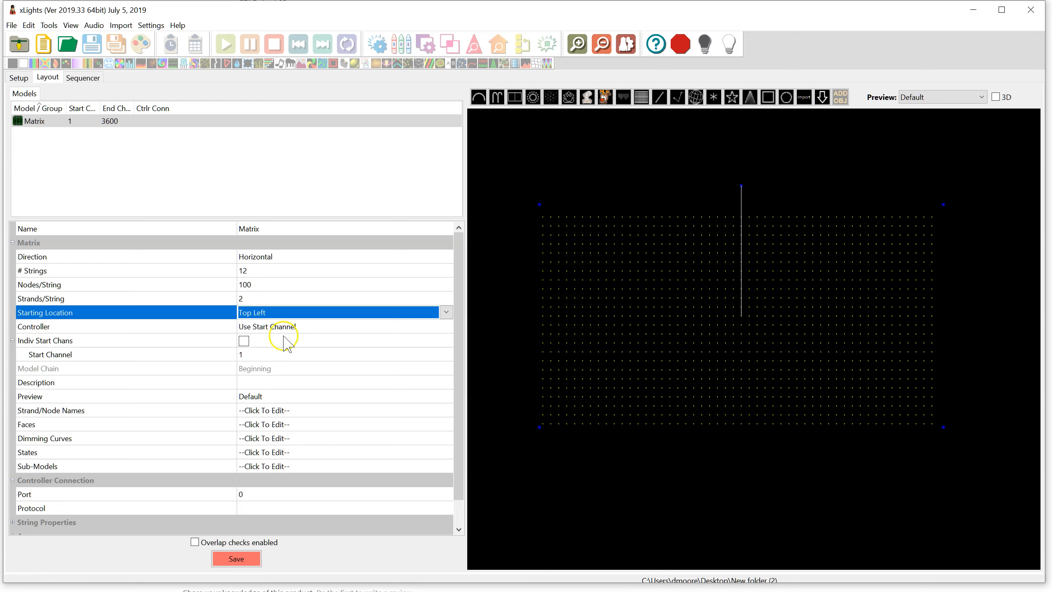
Step: Set the matrix's start channel to channel 1, offset from universe number 1 at 192.168.0.50
click(365, 355)
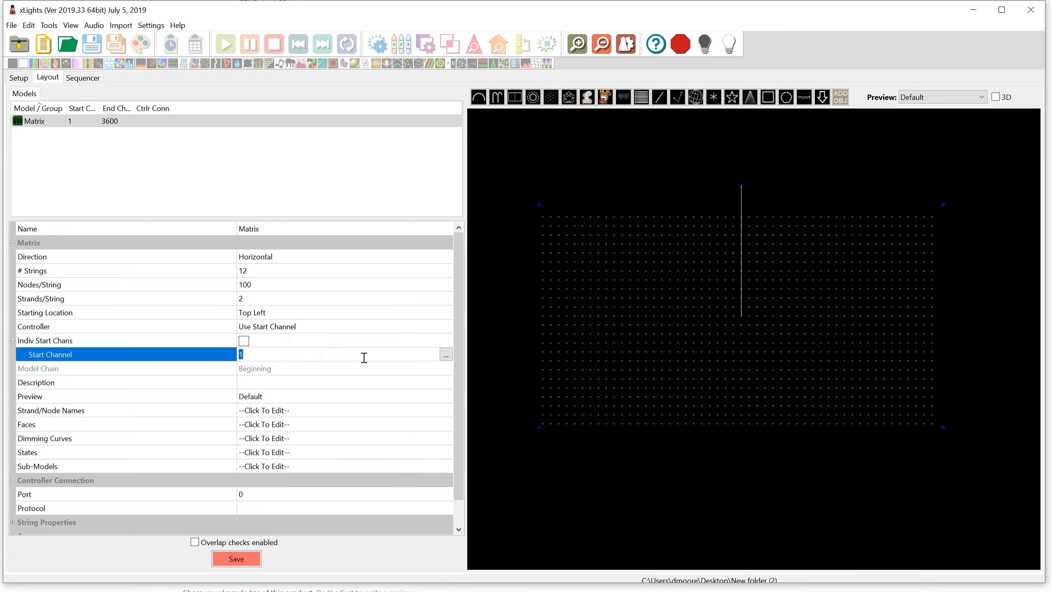
click(445, 355)
click(104, 147)
click(207, 147)
click(207, 168)
click(251, 146)
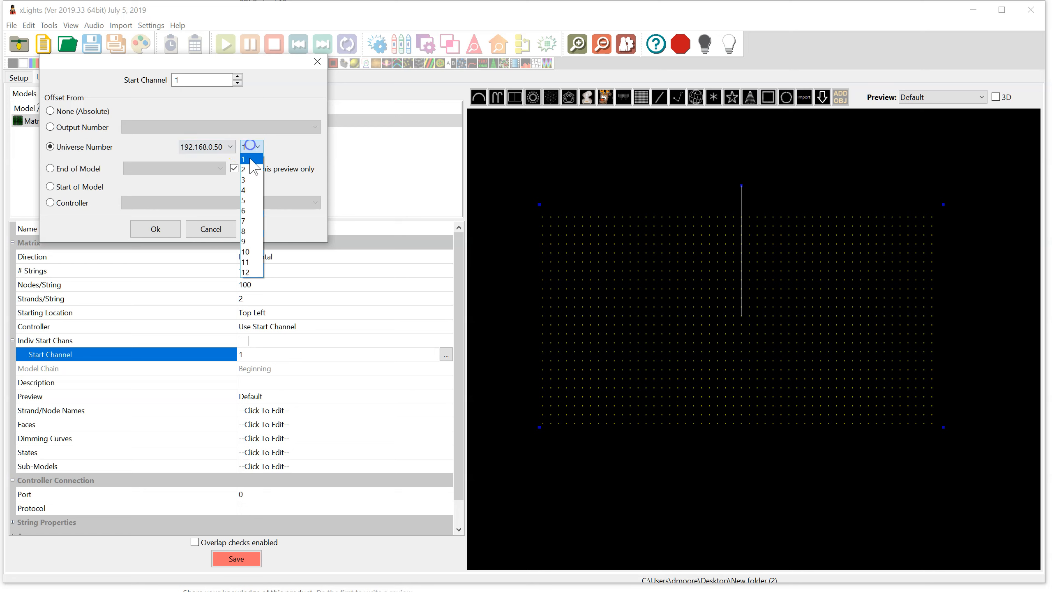
click(257, 146)
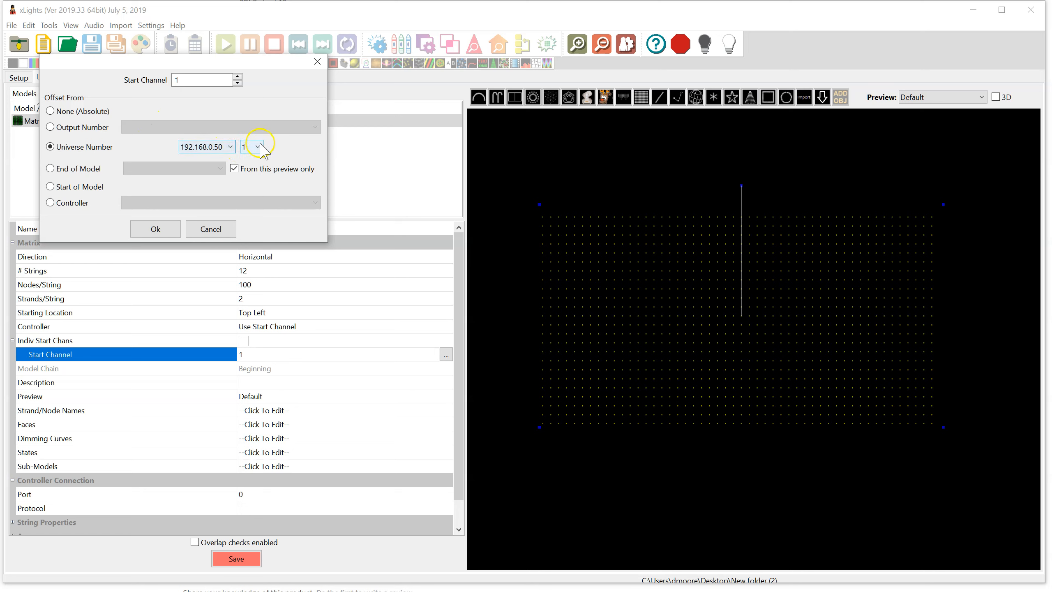
click(156, 230)
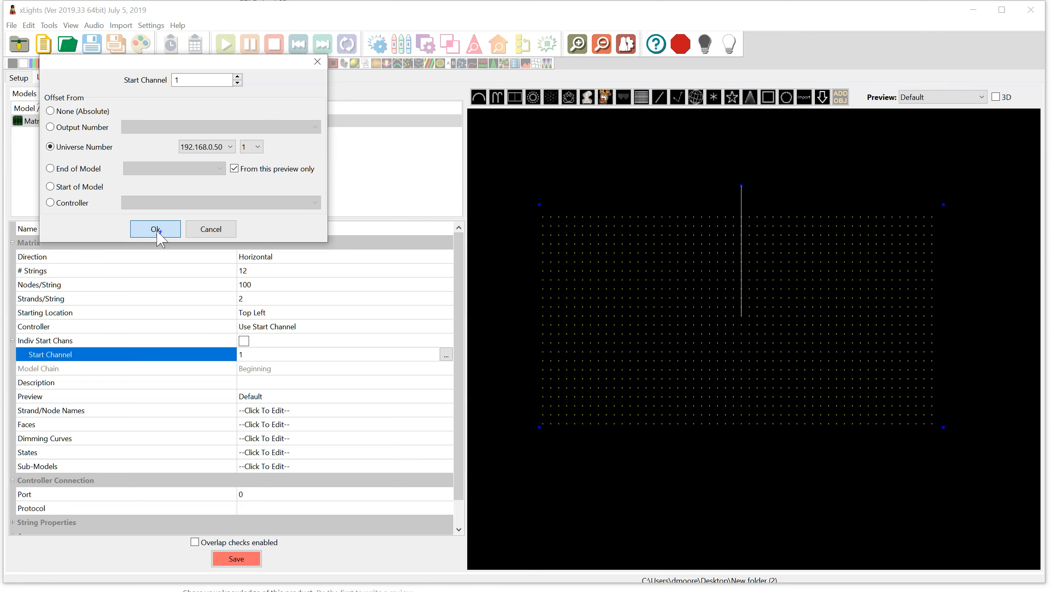
click(155, 230)
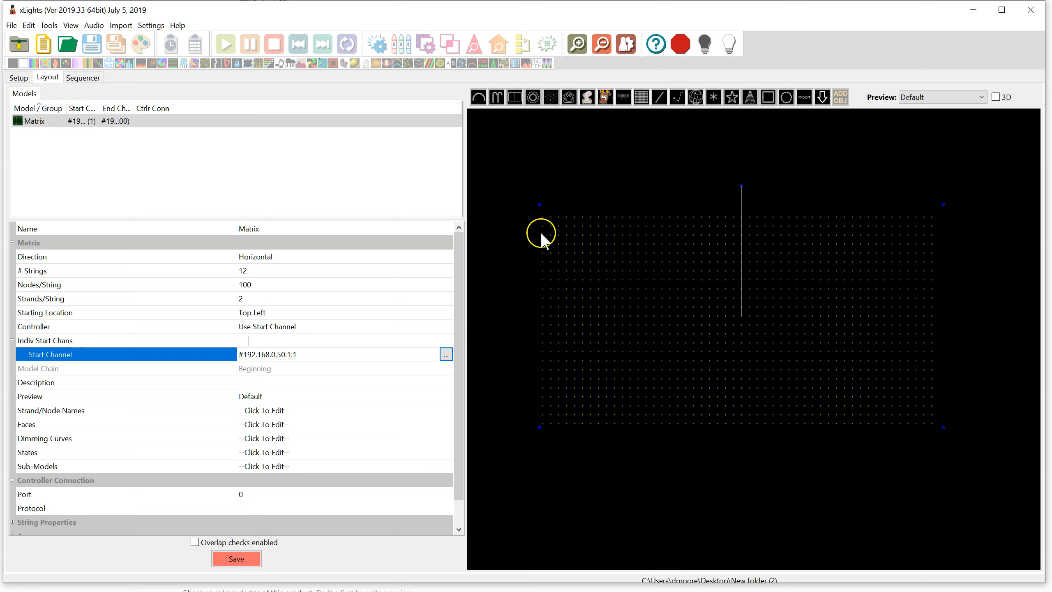
Step: Open the matrix's node layout and enlarge its window to examine the start corner and node numbering
right_click(578, 242)
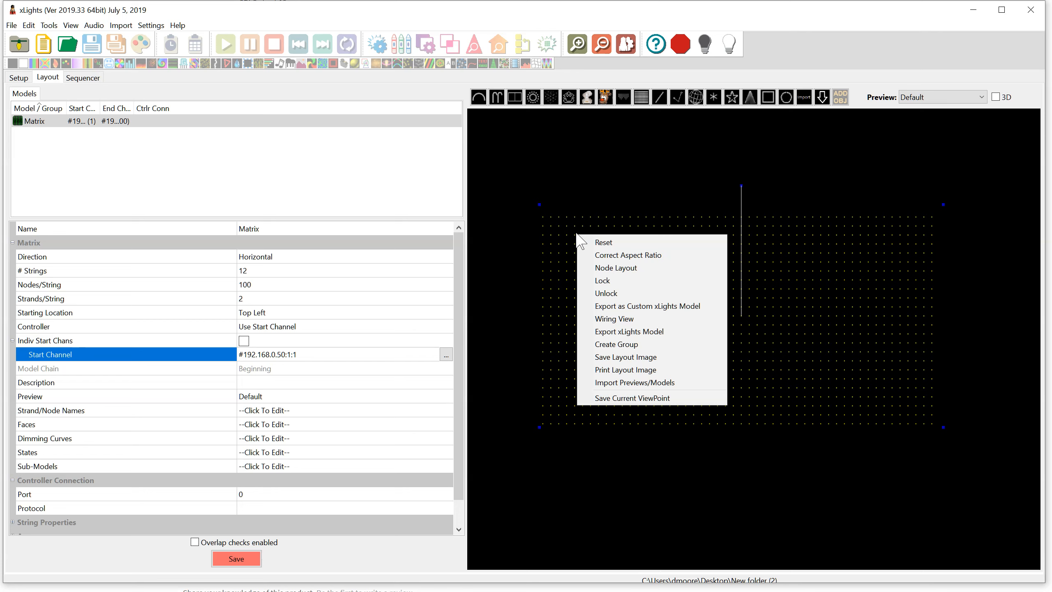
click(639, 278)
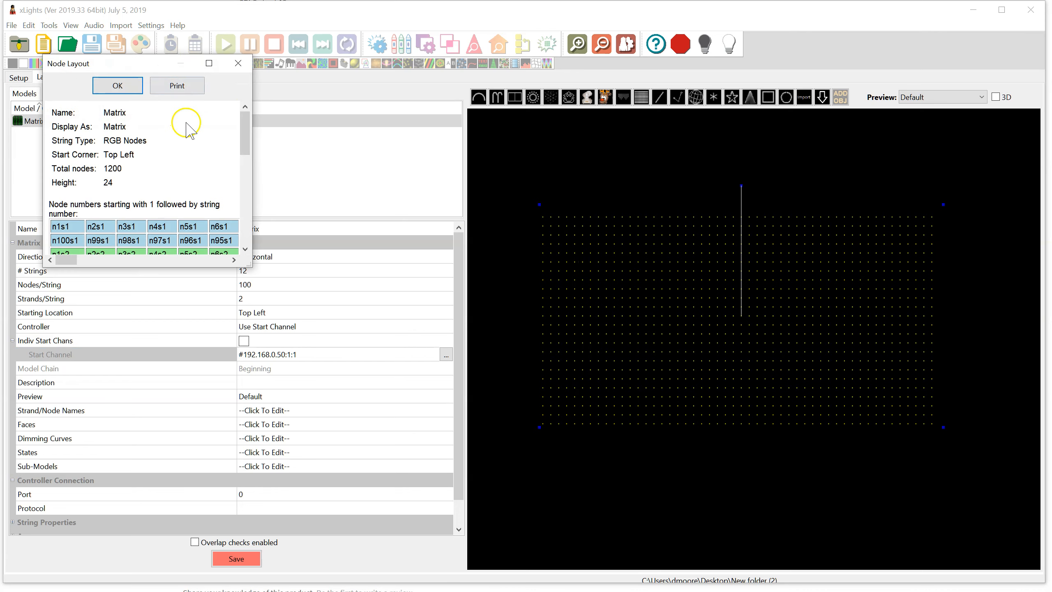
drag(248, 267, 967, 568)
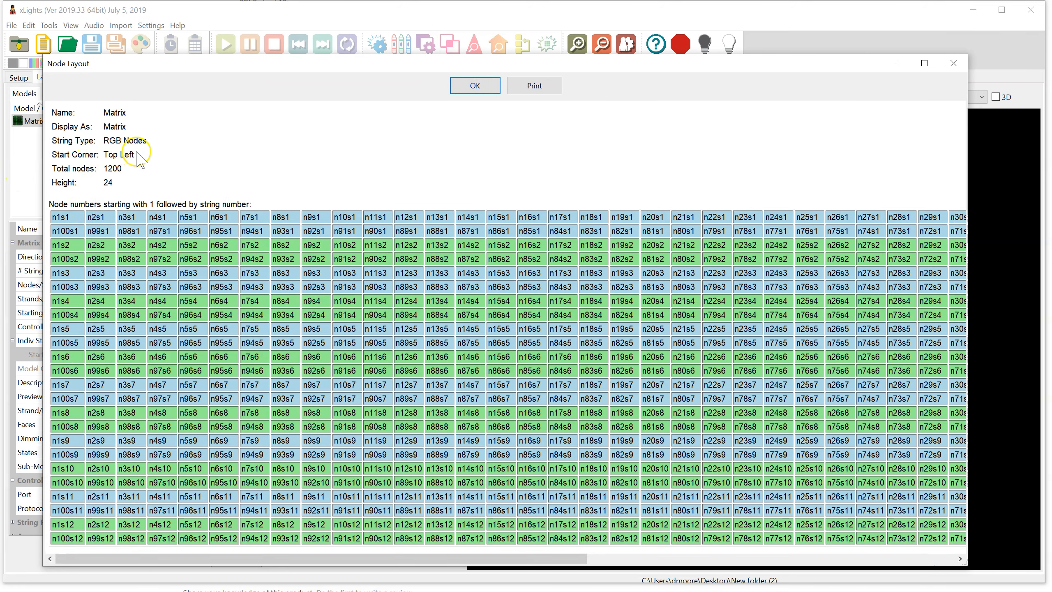
drag(136, 155, 88, 155)
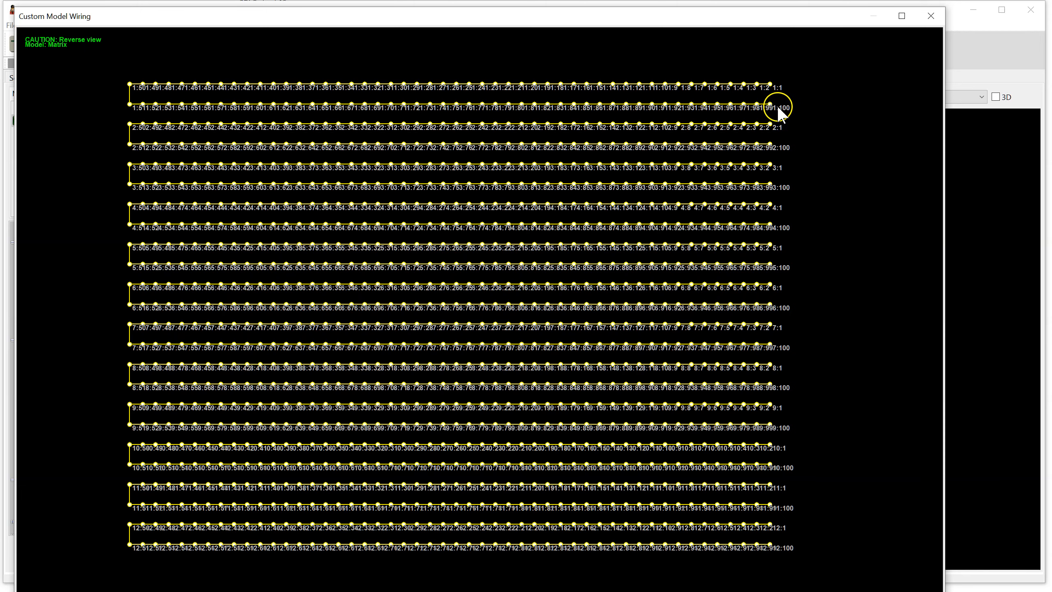
Step: Switch the matrix's wiring view from rear to front, examine the string wiring, and close the view
right_click(426, 110)
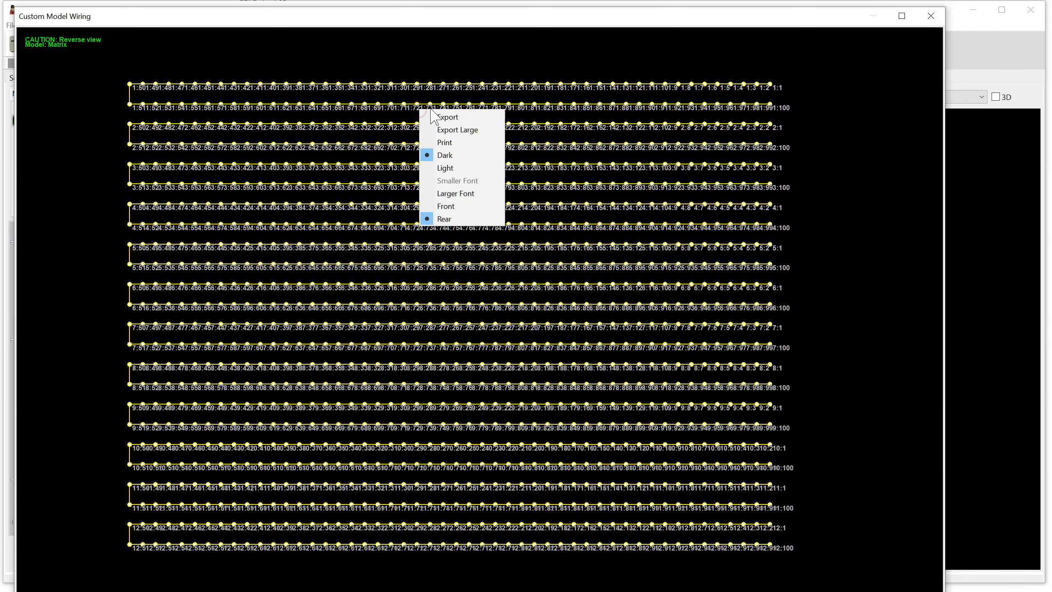
click(475, 208)
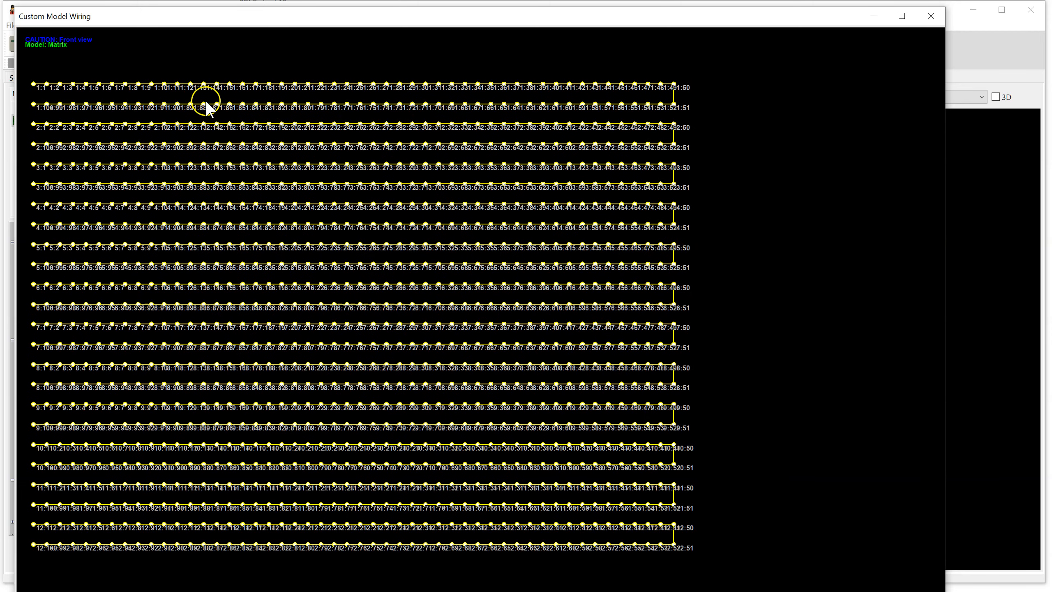
drag(276, 23, 361, 10)
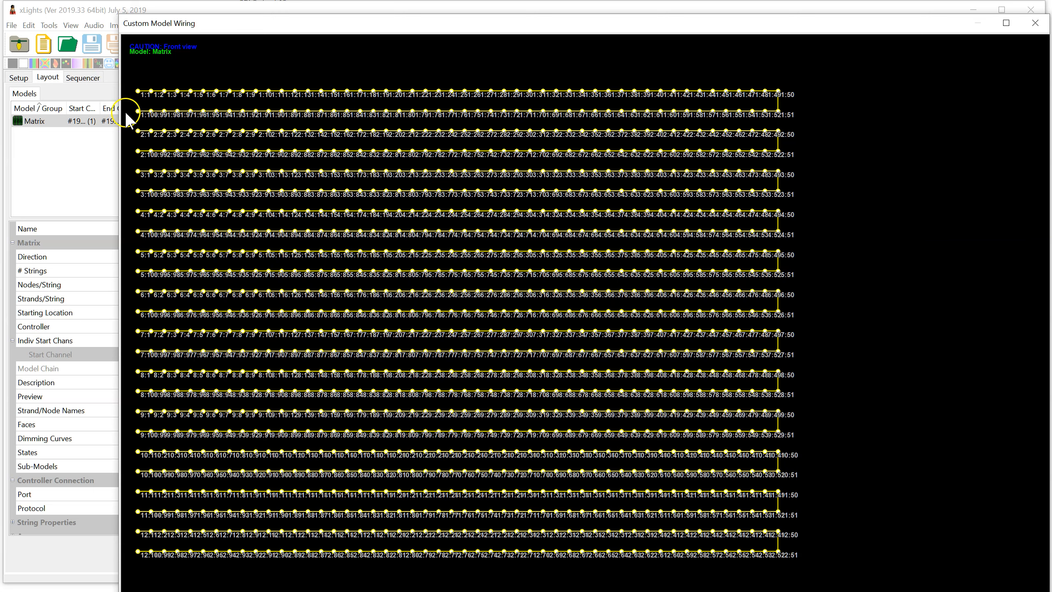
click(1036, 23)
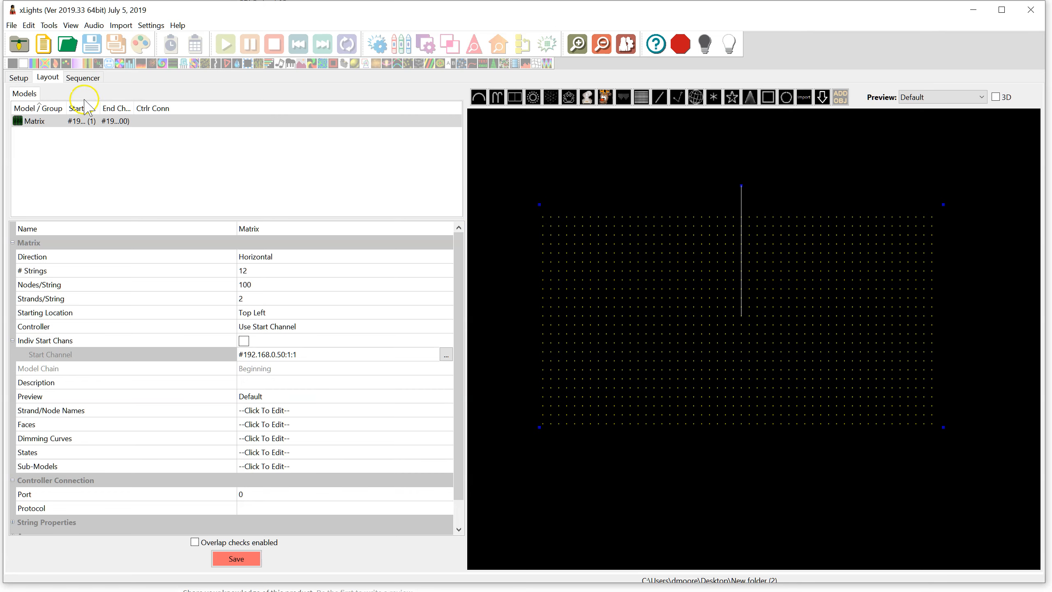
click(82, 78)
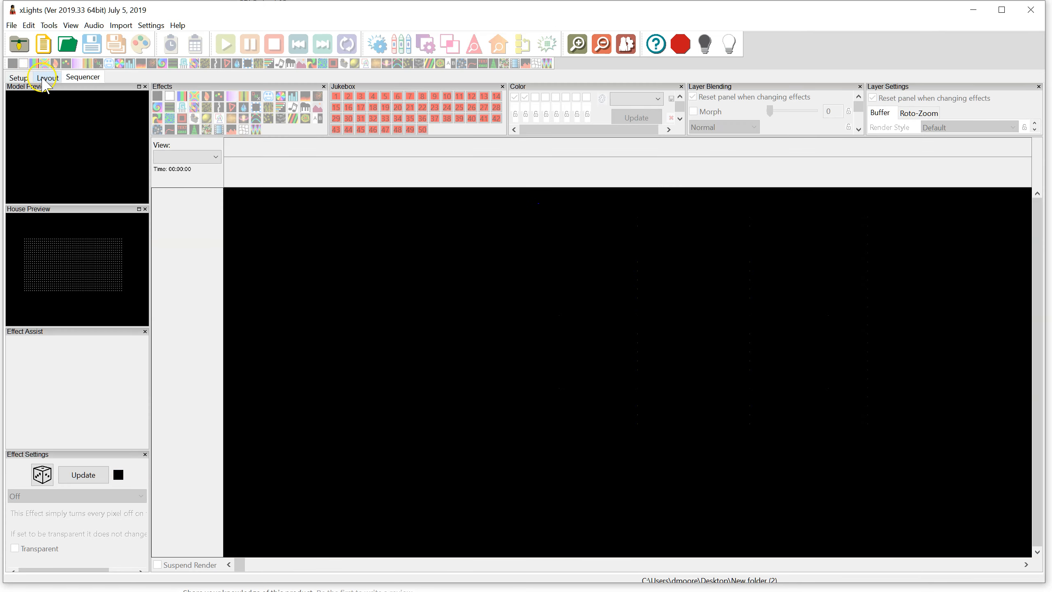
click(47, 78)
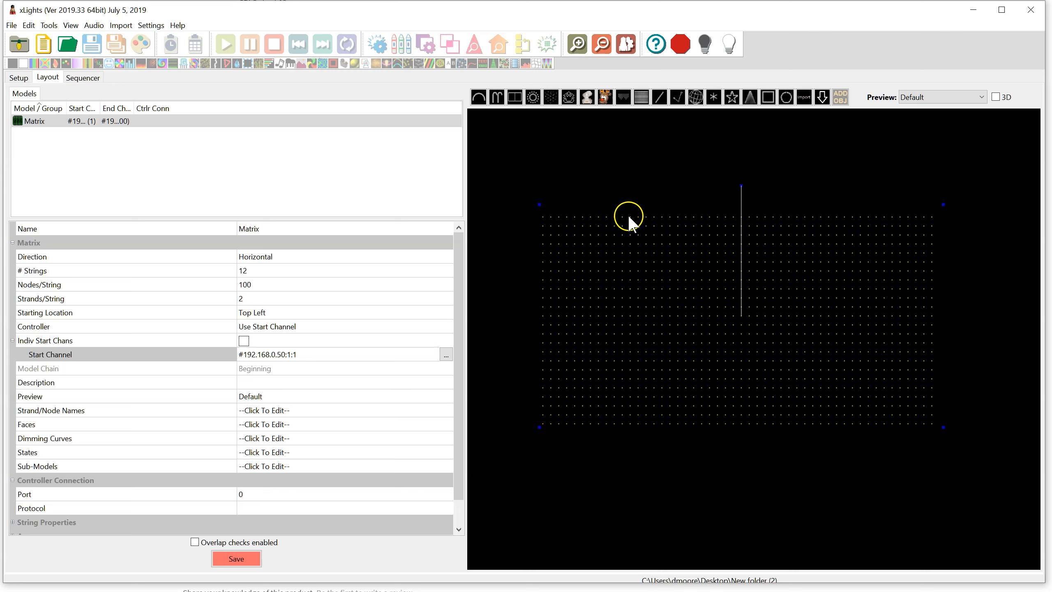